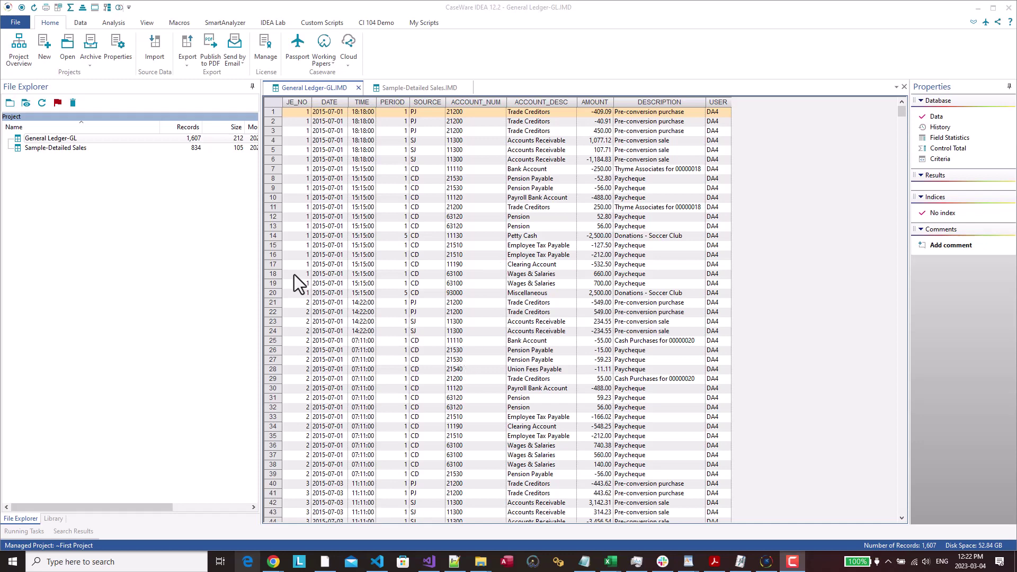
# Search 'odb', open ODBC Data Sources (64-bit), and start adding a new user data source
pyautogui.click(82, 561)
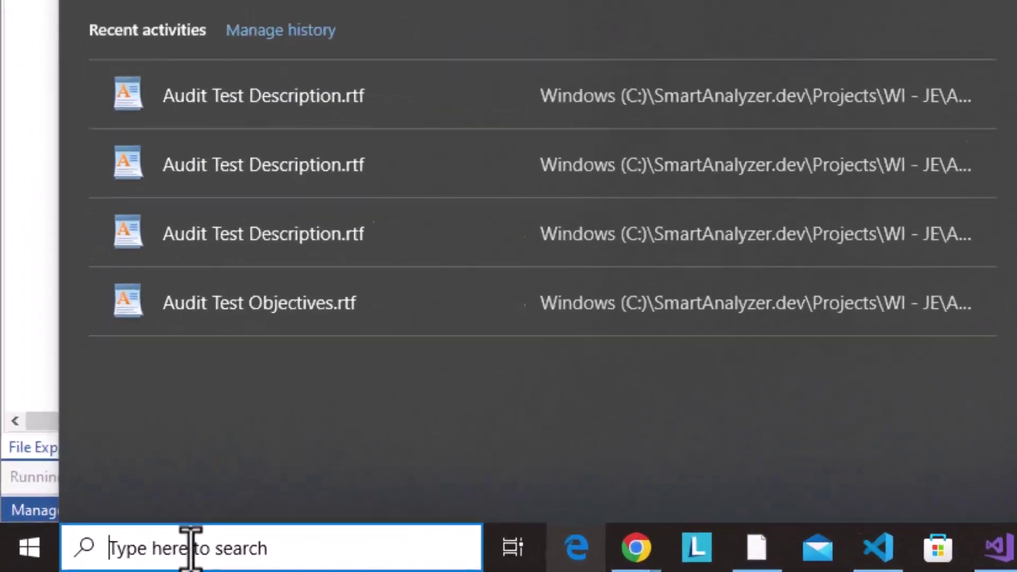
pyautogui.write('odb')
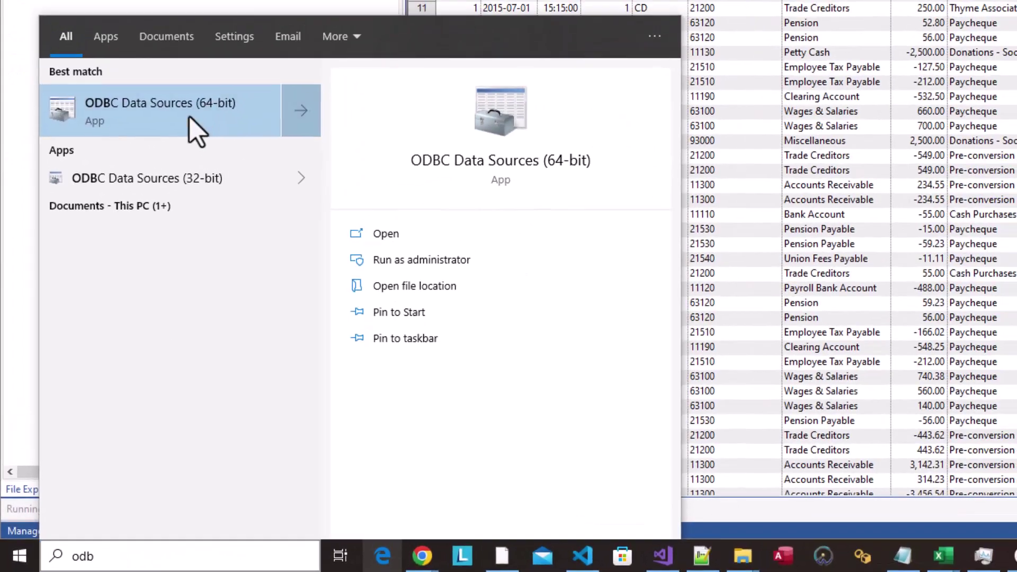
pyautogui.click(194, 130)
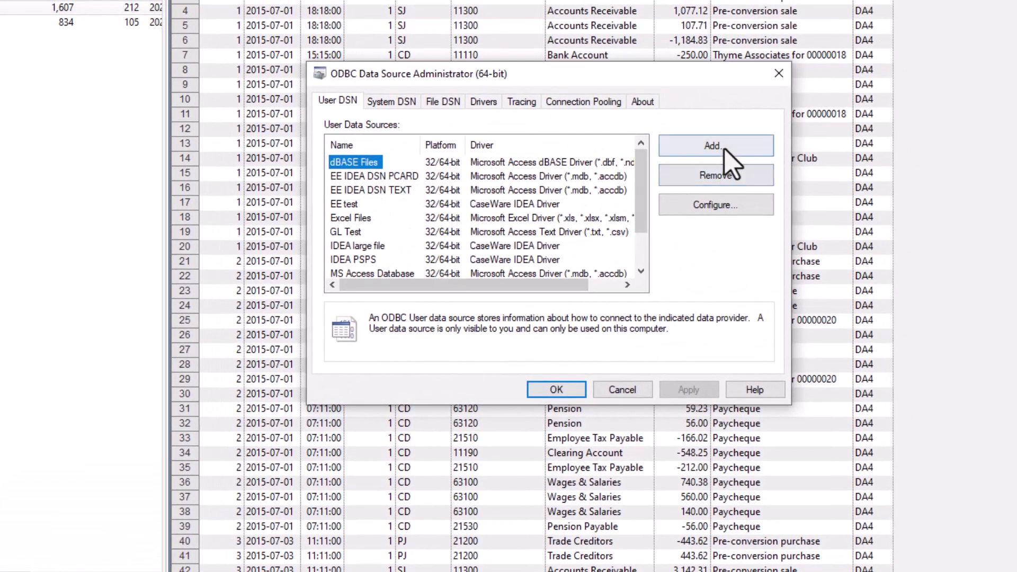
pyautogui.click(725, 150)
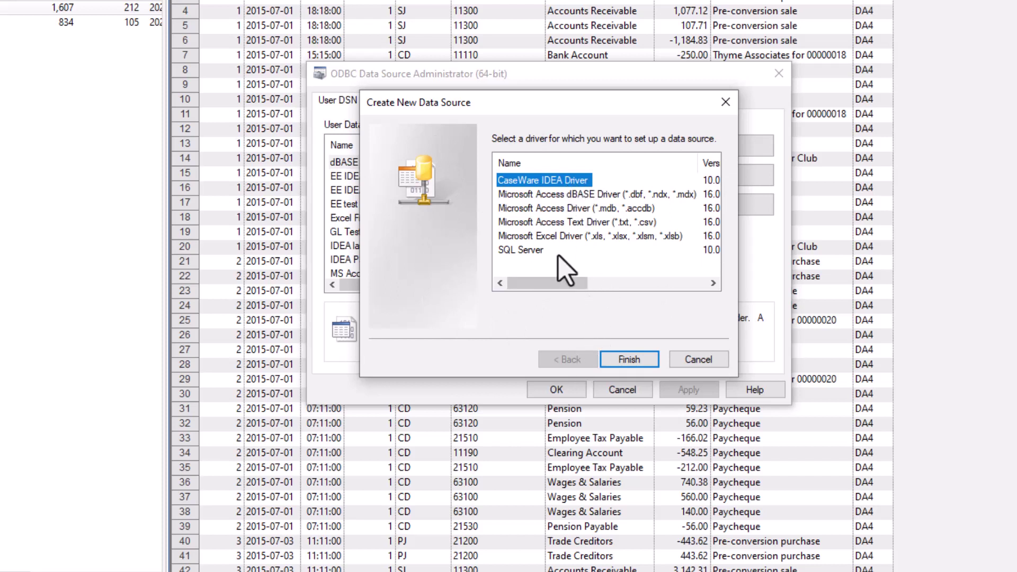
# Pick the CaseWare IDEA Driver and enter 'IDEA Connection' as both data source name and description
pyautogui.doubleClick(559, 184)
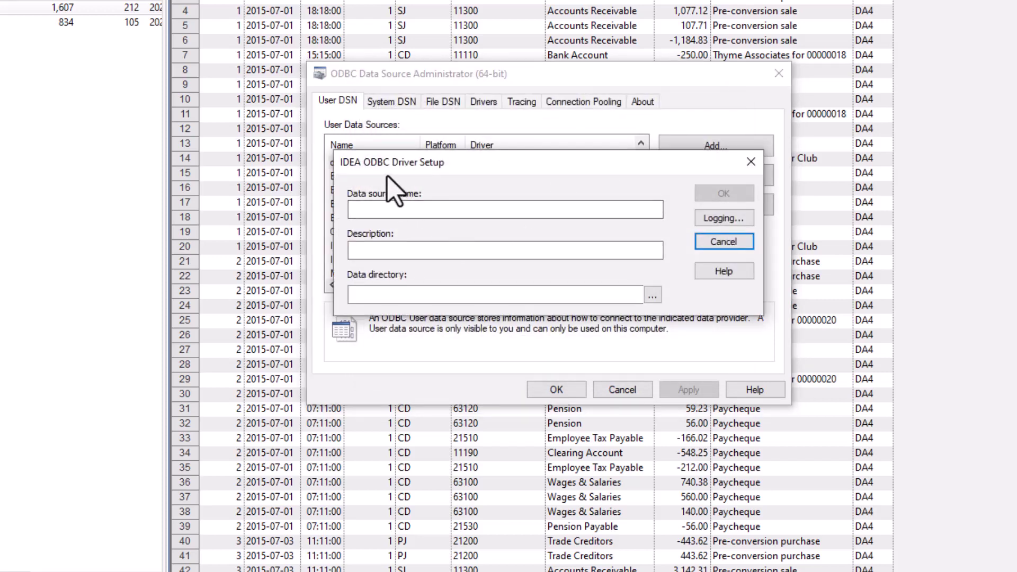
pyautogui.click(414, 208)
pyautogui.moveTo(421, 163); pyautogui.dragTo(543, 152)
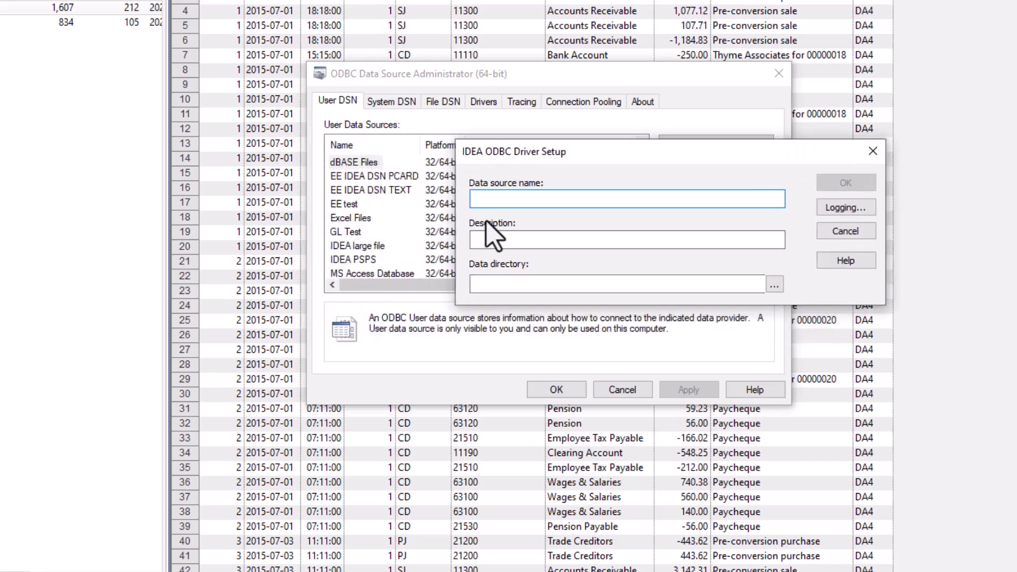
pyautogui.write('IDEA Connection')
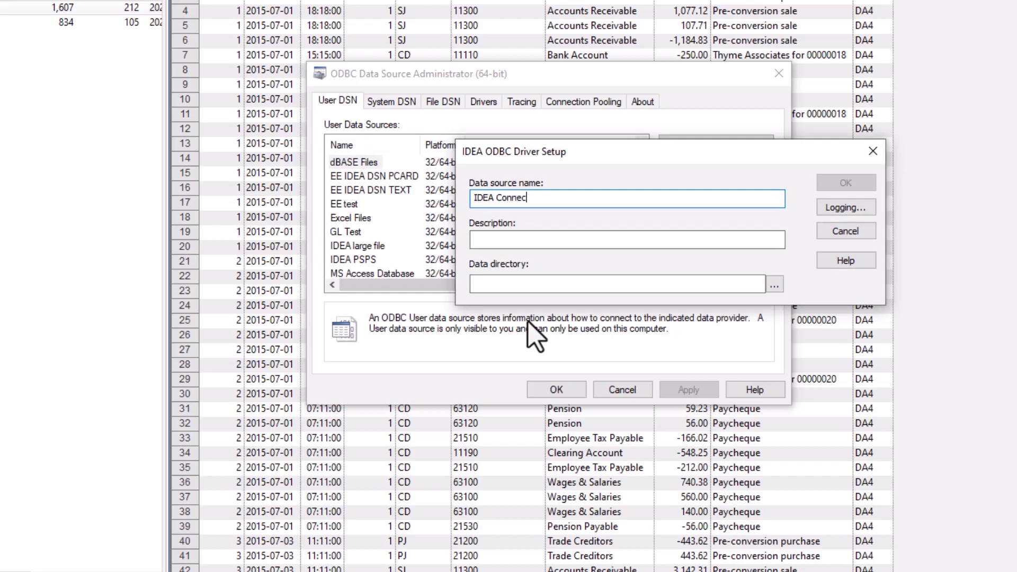
pyautogui.click(552, 244)
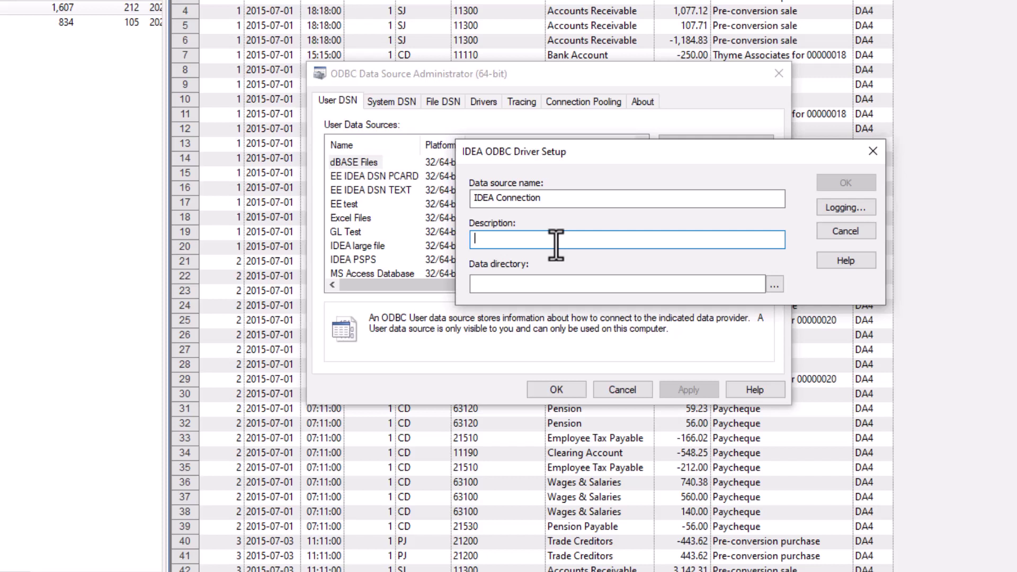
pyautogui.write('IDEA Connection')
# Set the data directory to Documents > My IDEA Documents > IDEA Projects > ~First Project
pyautogui.click(774, 286)
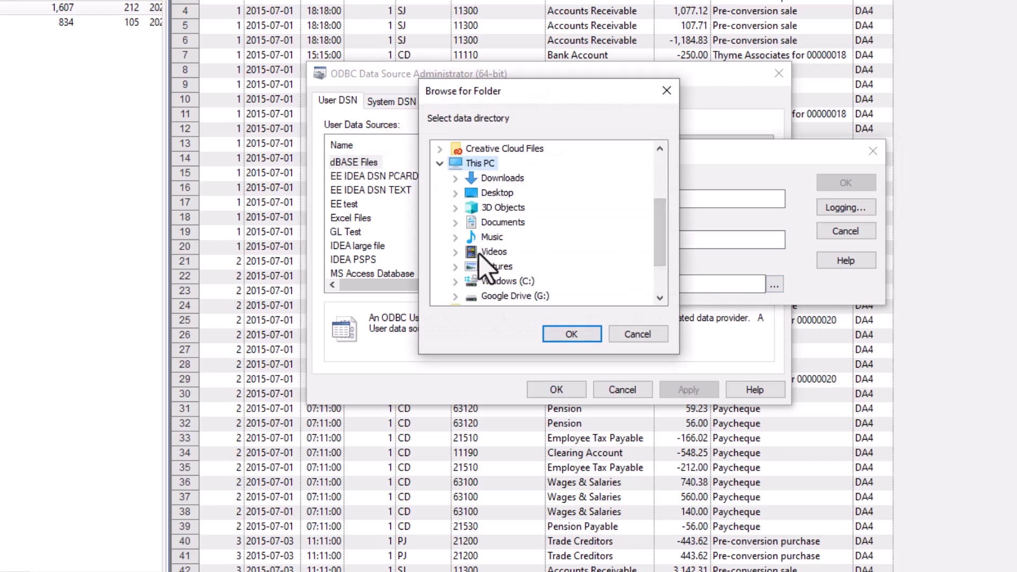
pyautogui.doubleClick(492, 222)
pyautogui.scroll(-2, 550, 243)
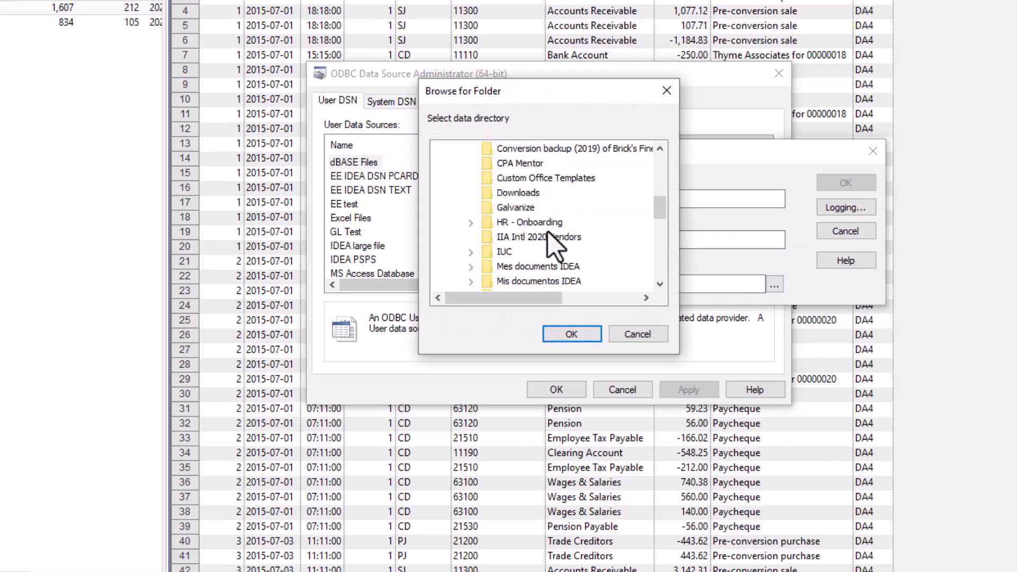
pyautogui.scroll(-1, 551, 245)
pyautogui.doubleClick(556, 262)
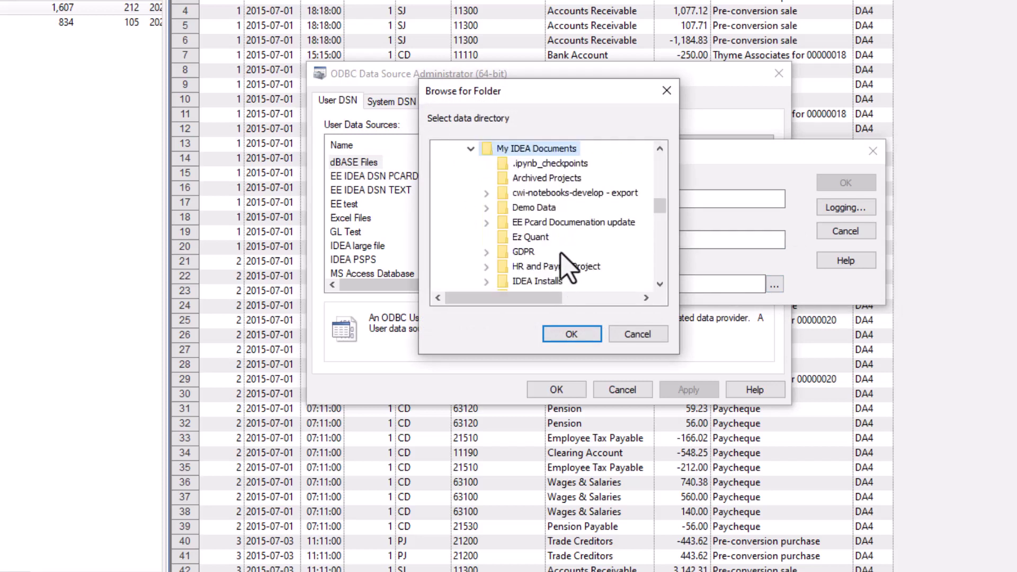
pyautogui.scroll(-2, 566, 264)
pyautogui.doubleClick(556, 208)
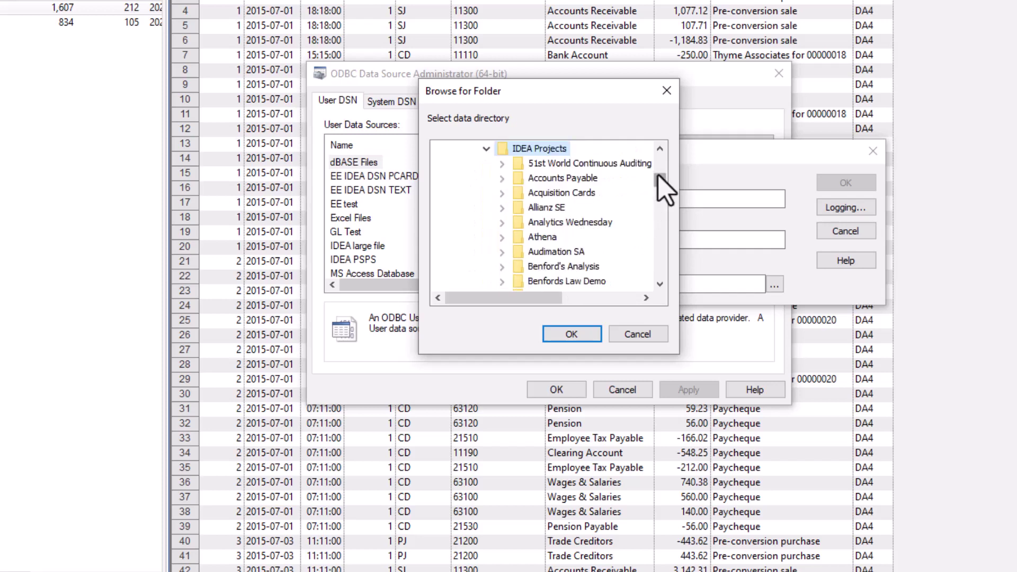
pyautogui.moveTo(657, 175); pyautogui.dragTo(651, 259)
pyautogui.scroll(-1, 582, 275)
pyautogui.scroll(3, 567, 272)
pyautogui.scroll(2, 569, 277)
pyautogui.scroll(-1, 569, 276)
pyautogui.scroll(5, 570, 277)
pyautogui.scroll(1, 565, 265)
pyautogui.click(564, 224)
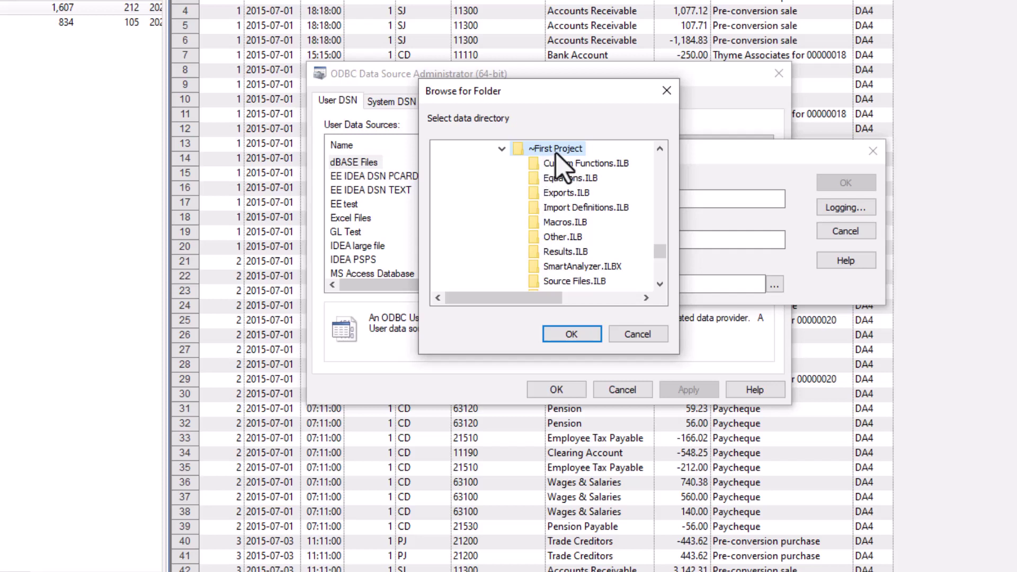
pyautogui.click(570, 334)
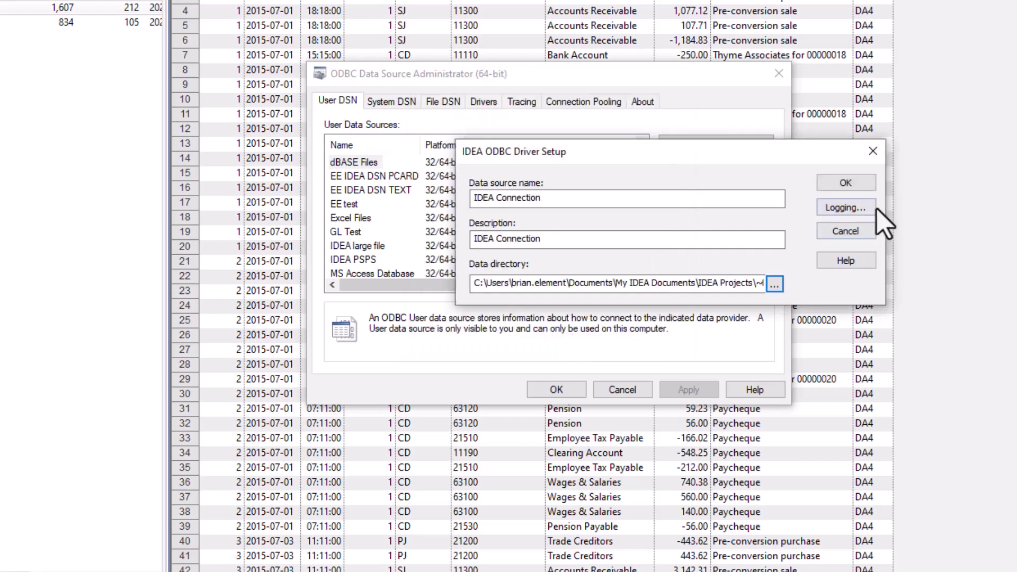
# Save the data source and select the new IDEA Connection entry in the User DSN list
pyautogui.click(847, 184)
pyautogui.scroll(-2, 546, 222)
pyautogui.click(385, 192)
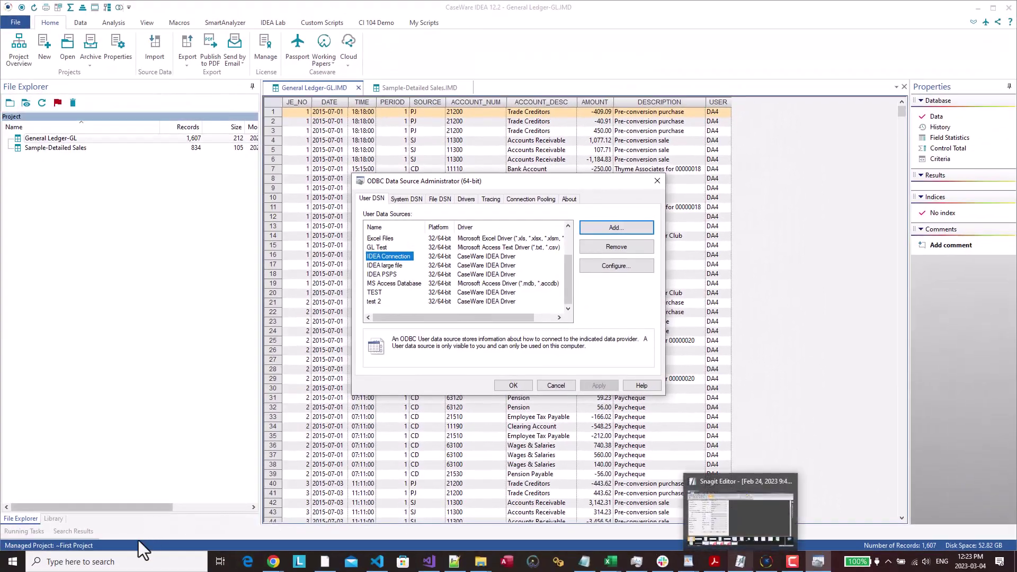
# Launch Power BI Desktop from Windows Search and close the ODBC Data Source Administrator
pyautogui.click(133, 557)
pyautogui.write('p')
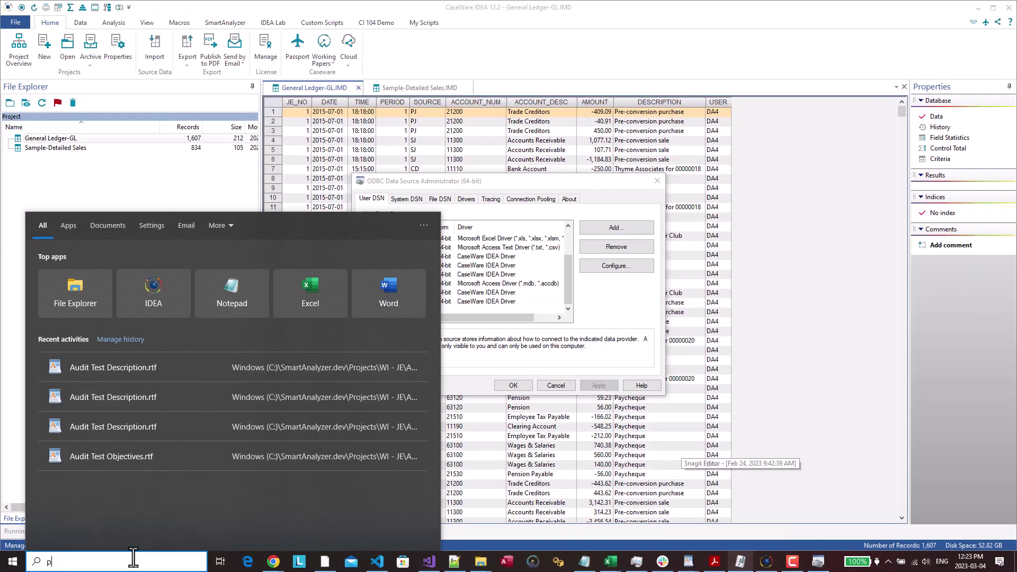
pyautogui.write('ower')
pyautogui.press('Escape')
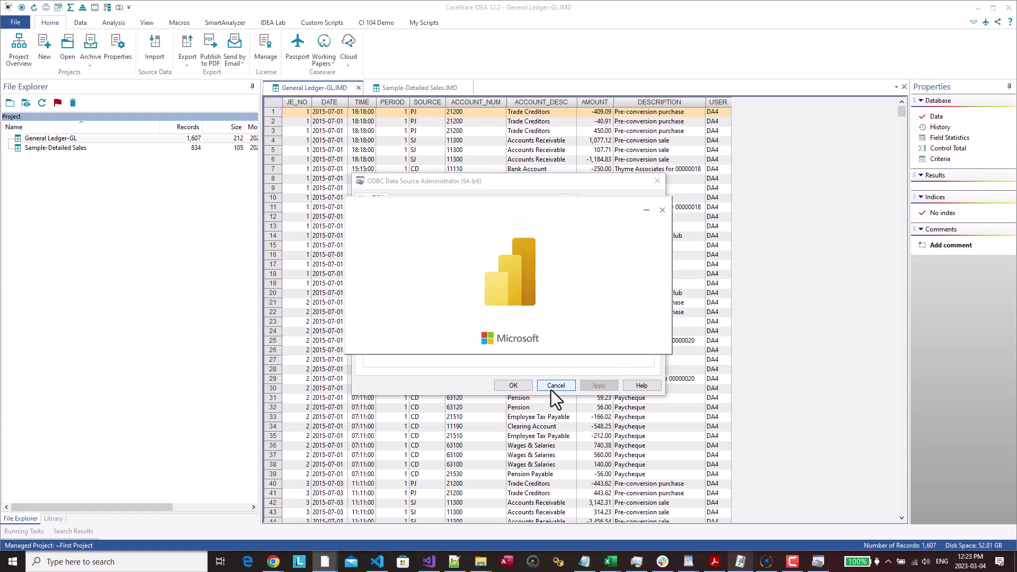
pyautogui.click(551, 387)
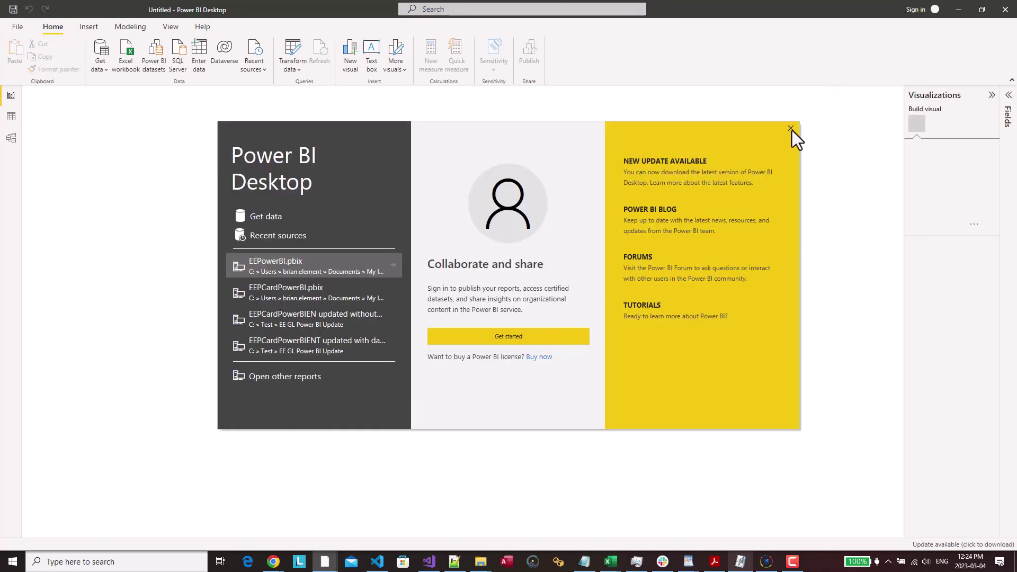
# Dismiss the welcome screen, open Get data > More..., filter by 'odbc' and select ODBC
pyautogui.click(793, 131)
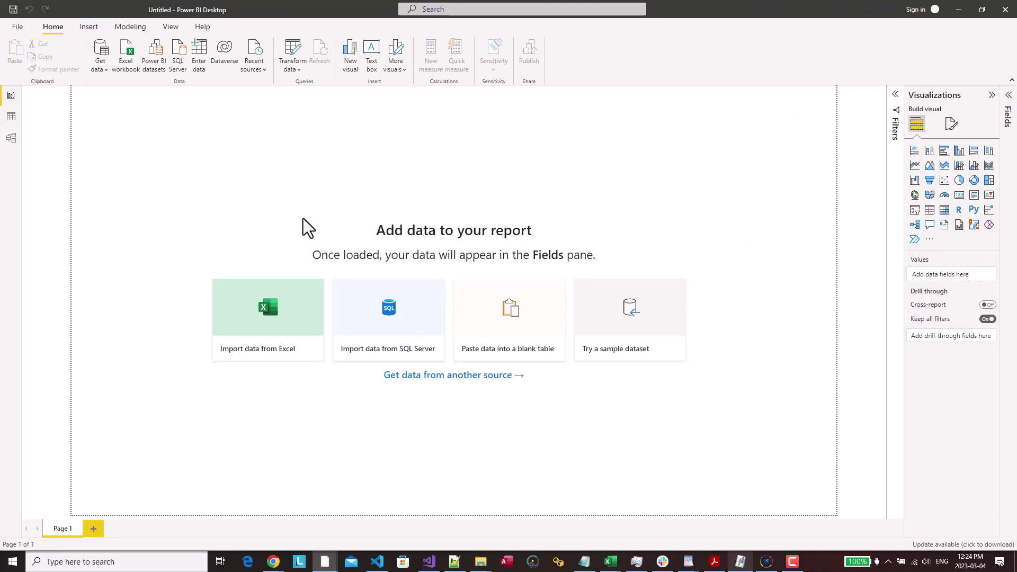
pyautogui.click(106, 71)
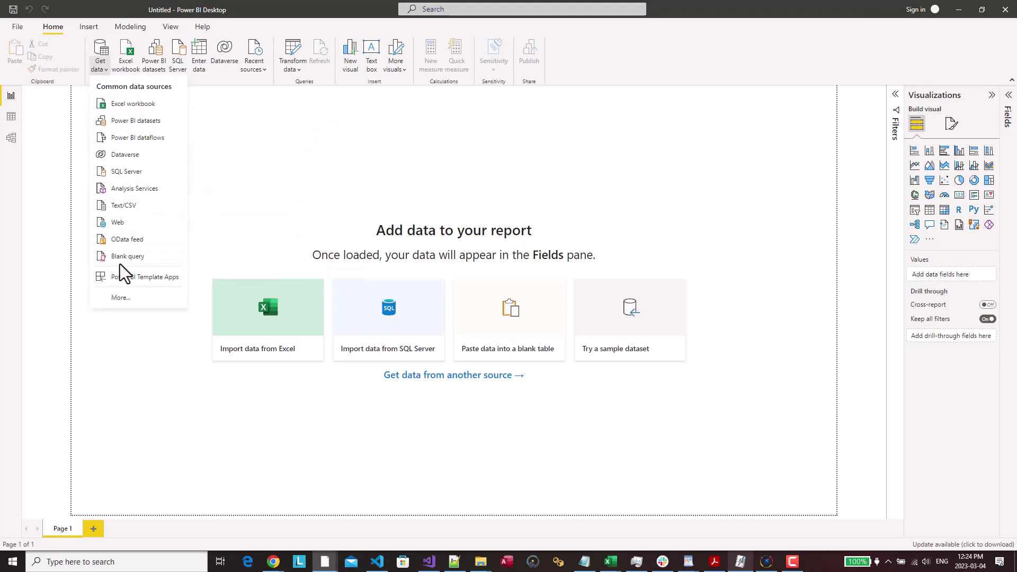
pyautogui.click(119, 298)
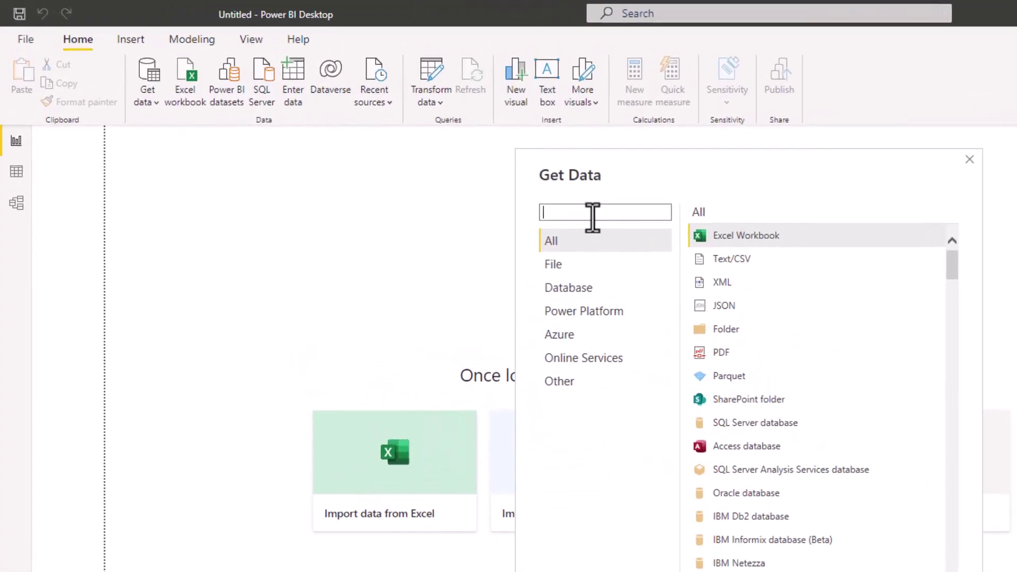
pyautogui.write('odbc')
pyautogui.click(727, 236)
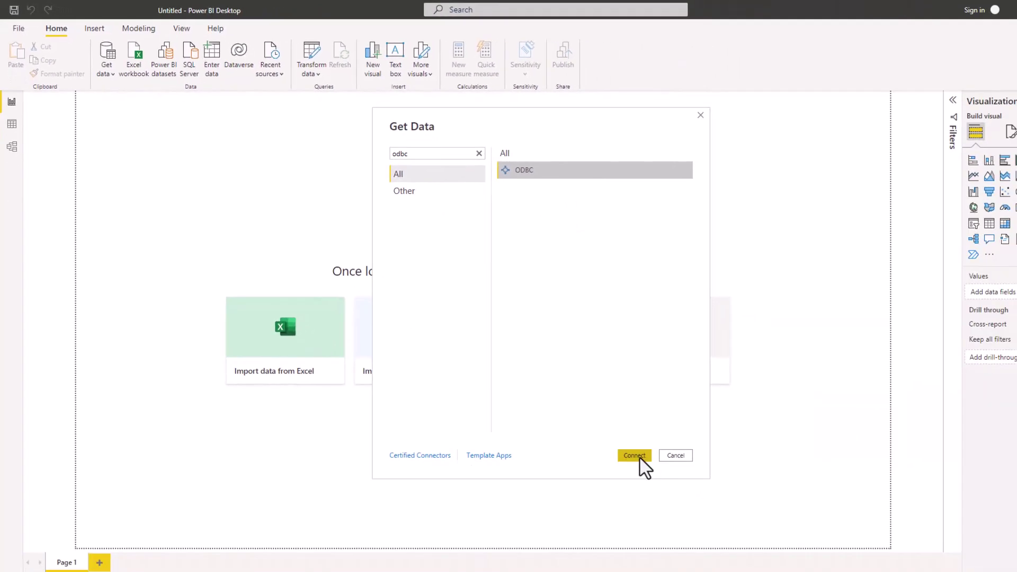
# Connect through ODBC to the 'IDEA Connection' DSN using current Windows credentials
pyautogui.click(634, 456)
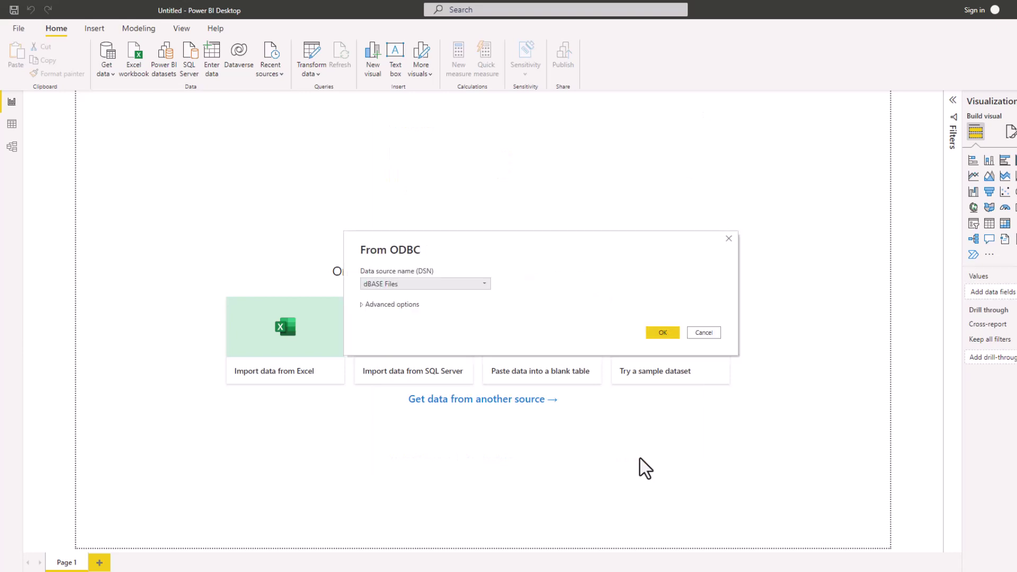
pyautogui.click(483, 283)
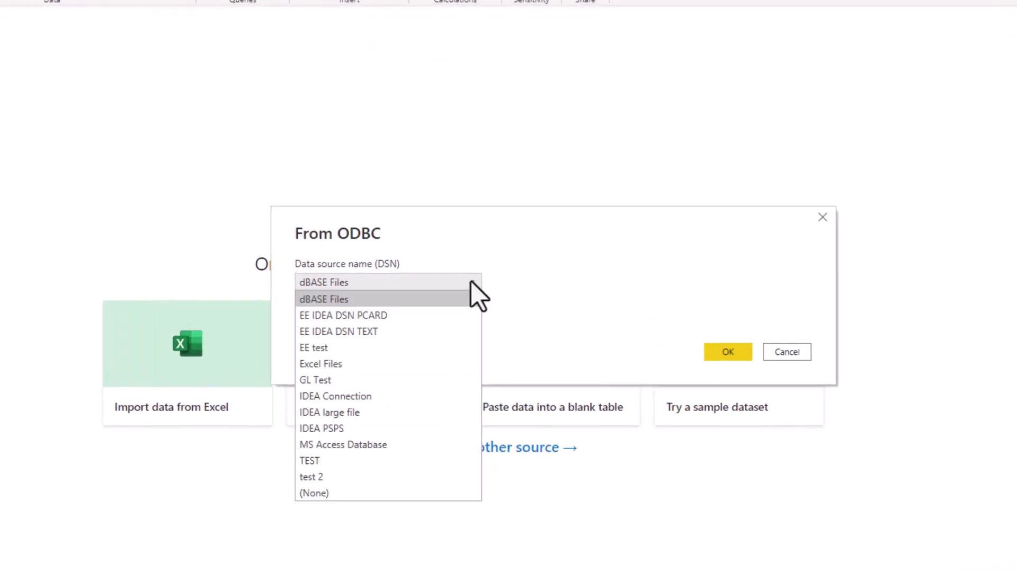
pyautogui.click(370, 397)
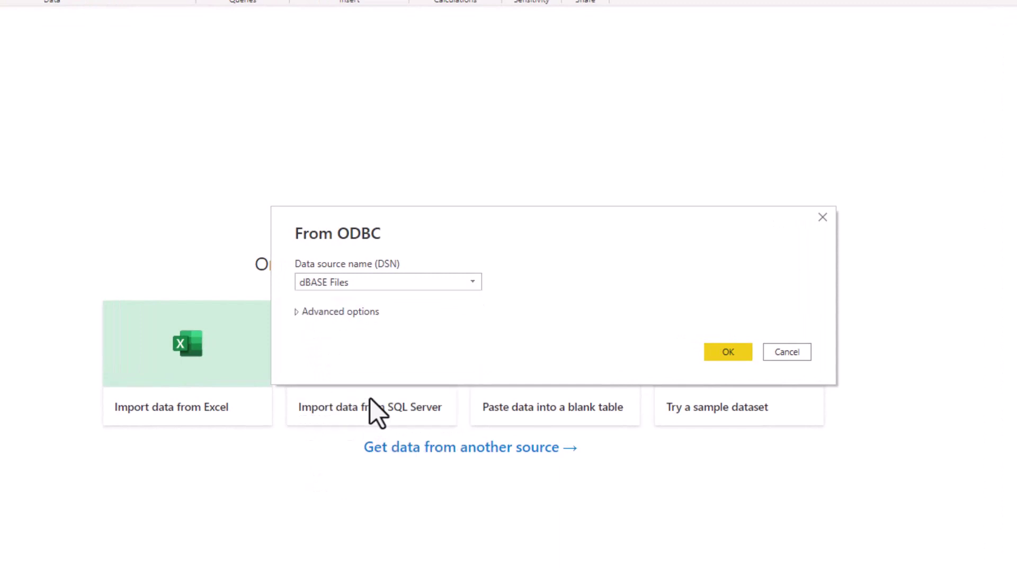
pyautogui.click(733, 351)
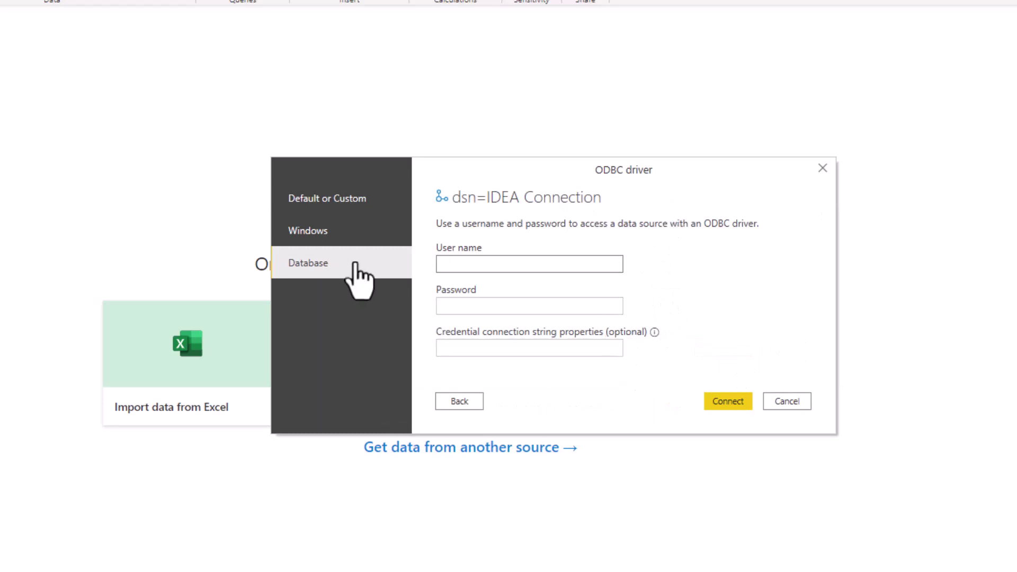
pyautogui.click(313, 245)
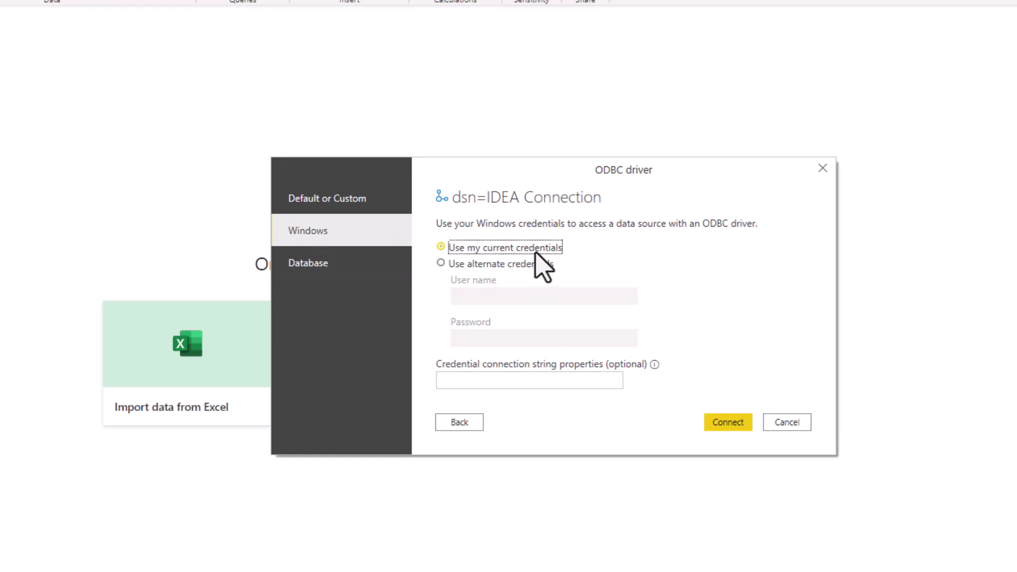
pyautogui.click(729, 426)
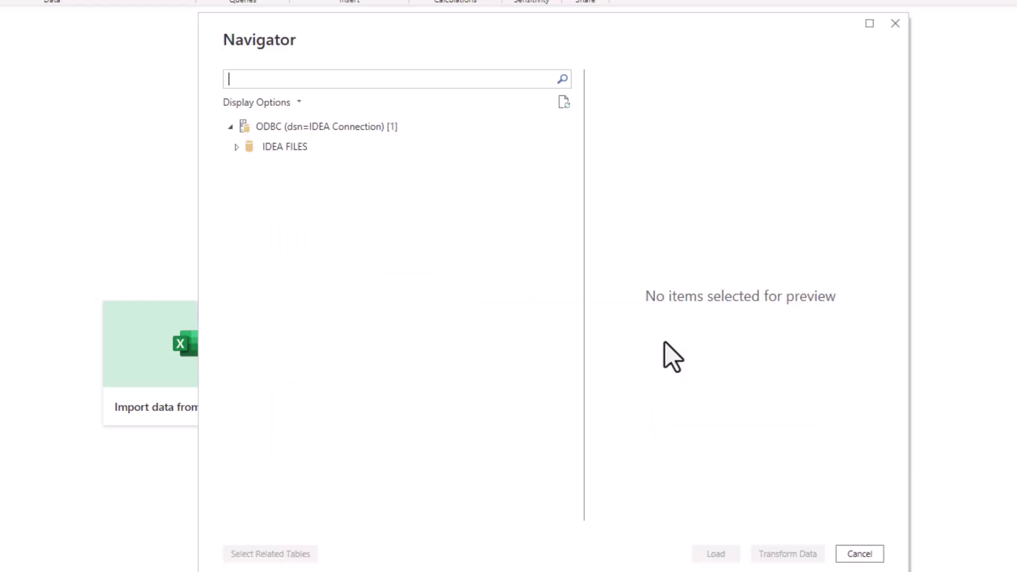
# Under IDEA FILES, tick General Ledger-GL and Sample-Detailed Sales and load both tables
pyautogui.click(237, 148)
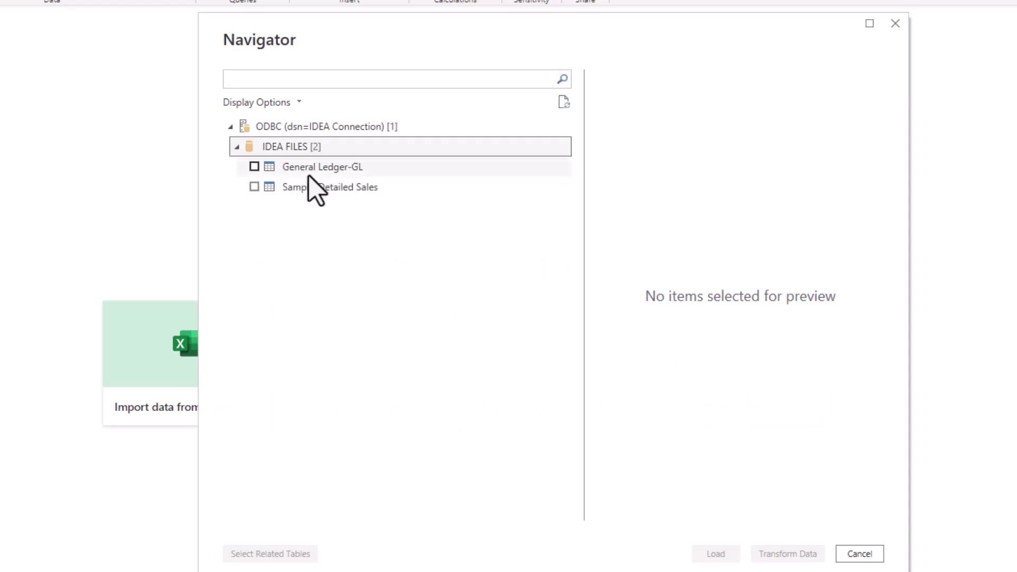
pyautogui.click(253, 167)
pyautogui.click(254, 187)
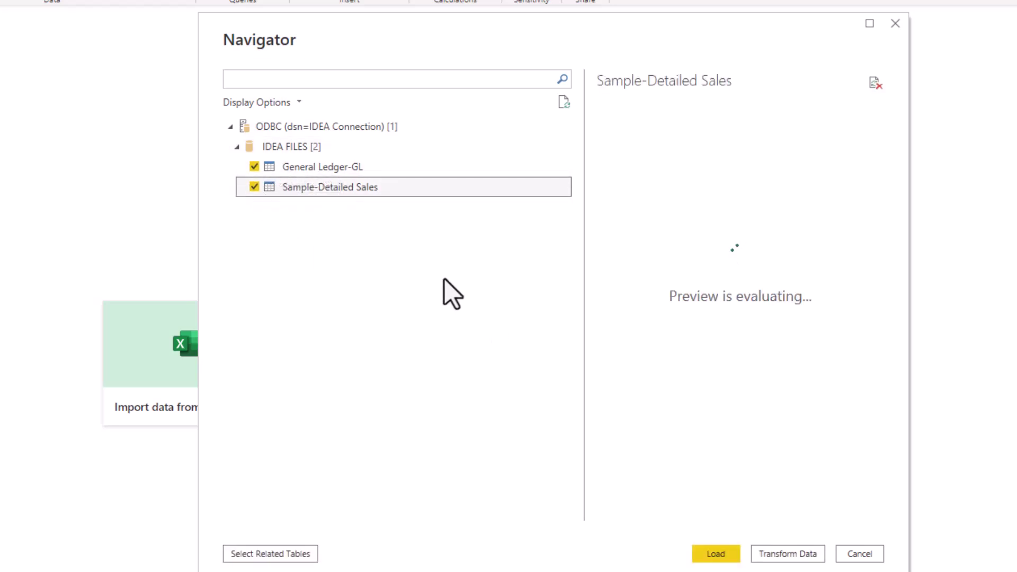
pyautogui.click(784, 516)
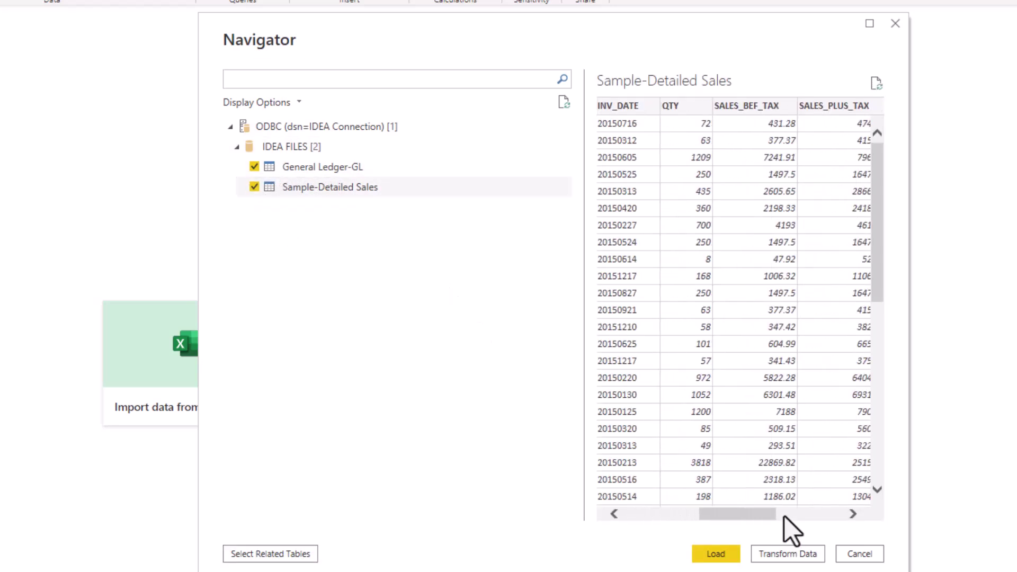
pyautogui.moveTo(774, 514); pyautogui.dragTo(694, 513)
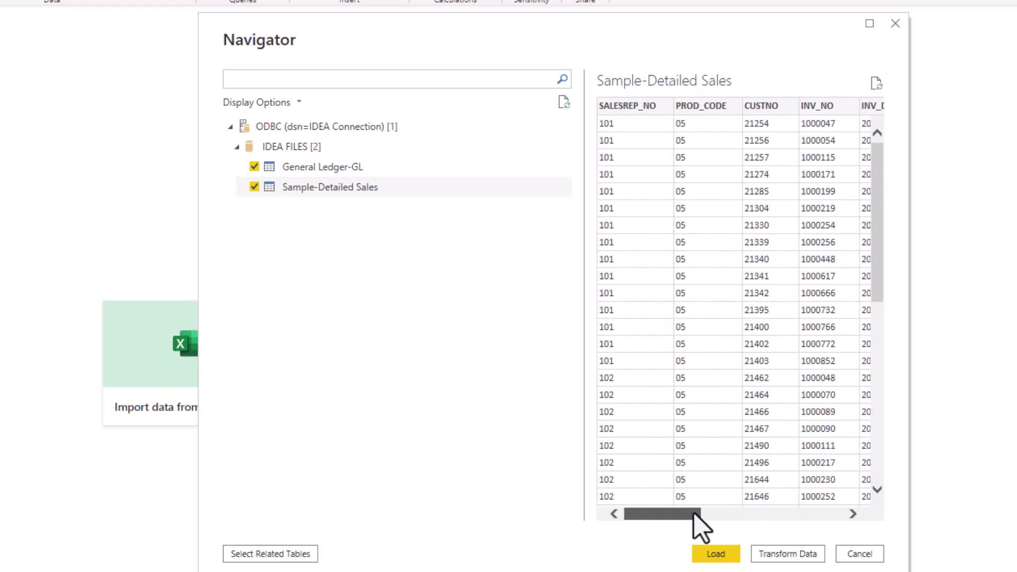
pyautogui.click(720, 559)
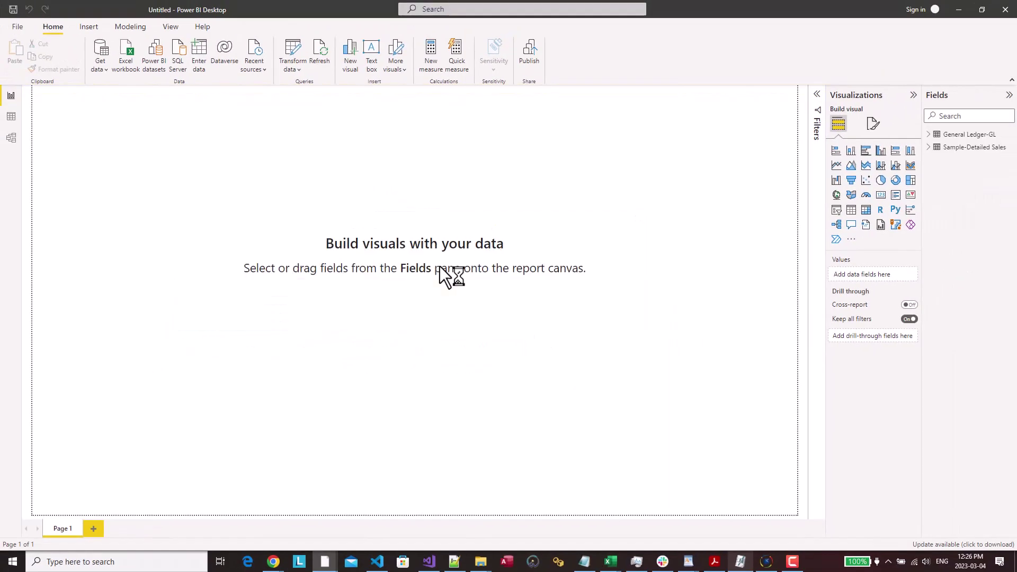
# Switch to Data view and display the Sample-Detailed Sales table's rows
pyautogui.click(9, 120)
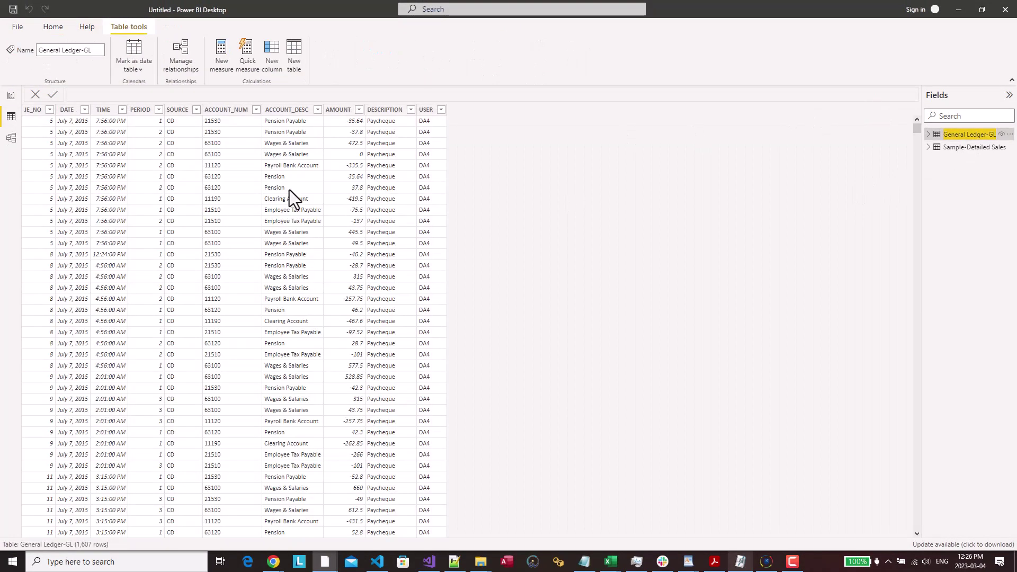
pyautogui.click(959, 152)
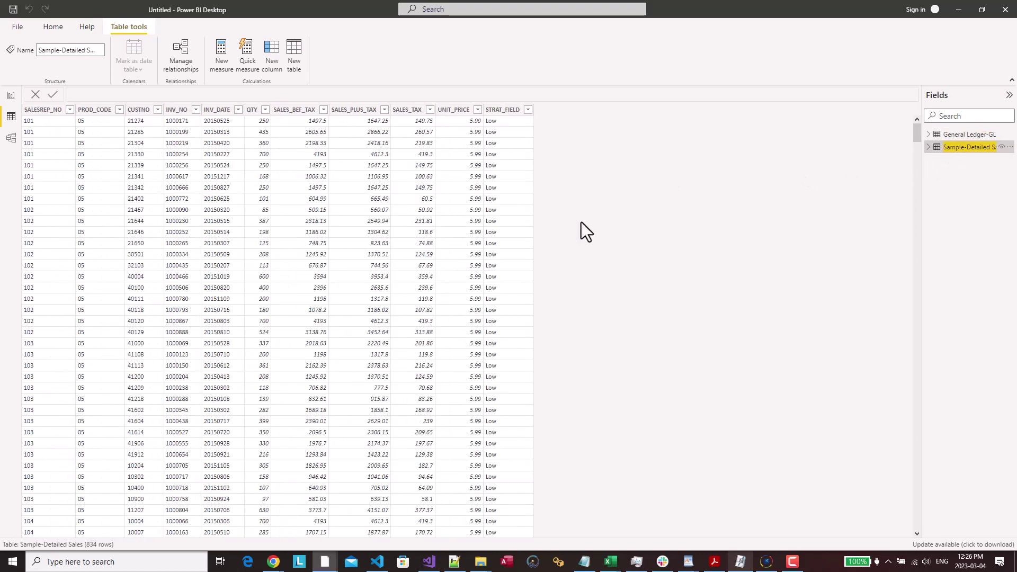